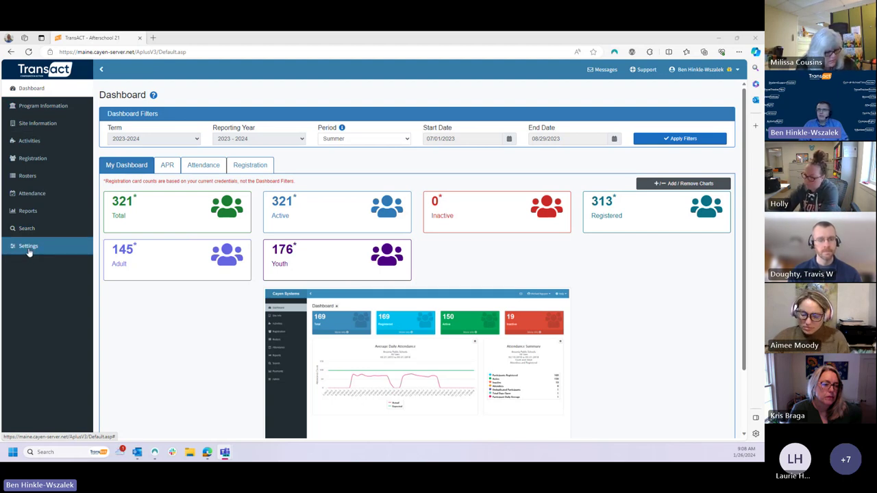
# Open user management in the program settings and list all users.
pyautogui.click(28, 248)
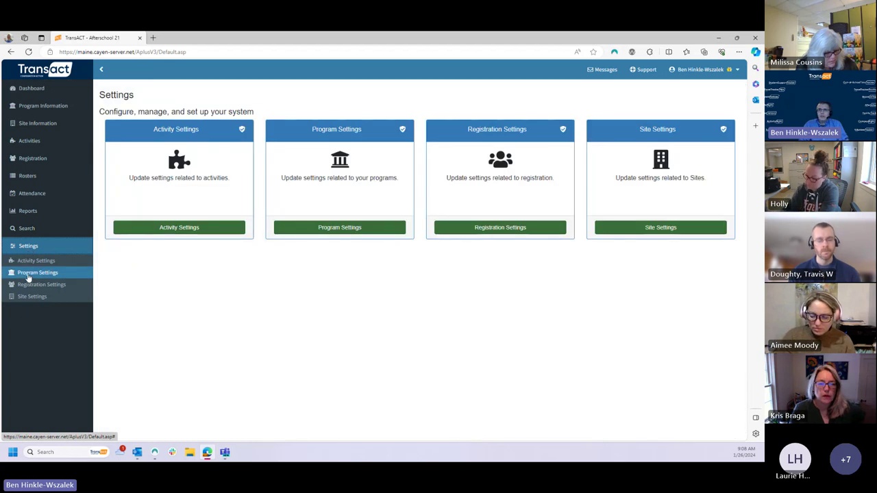
pyautogui.click(29, 274)
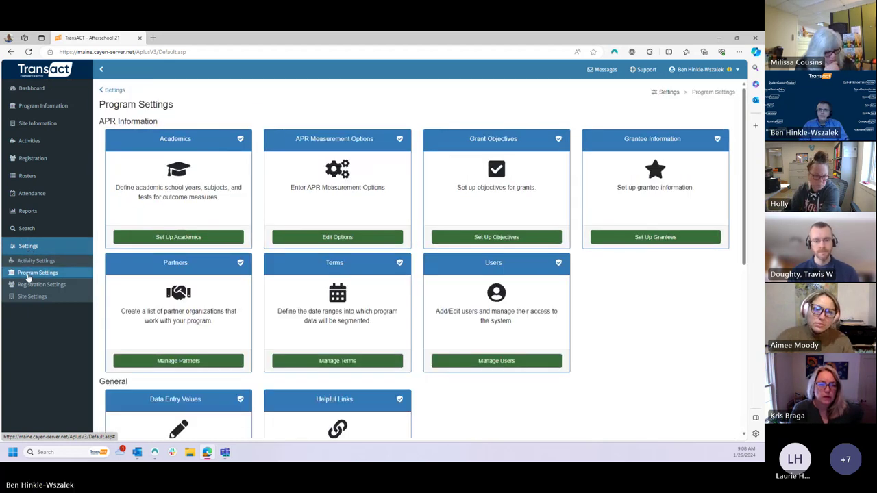
pyautogui.click(494, 361)
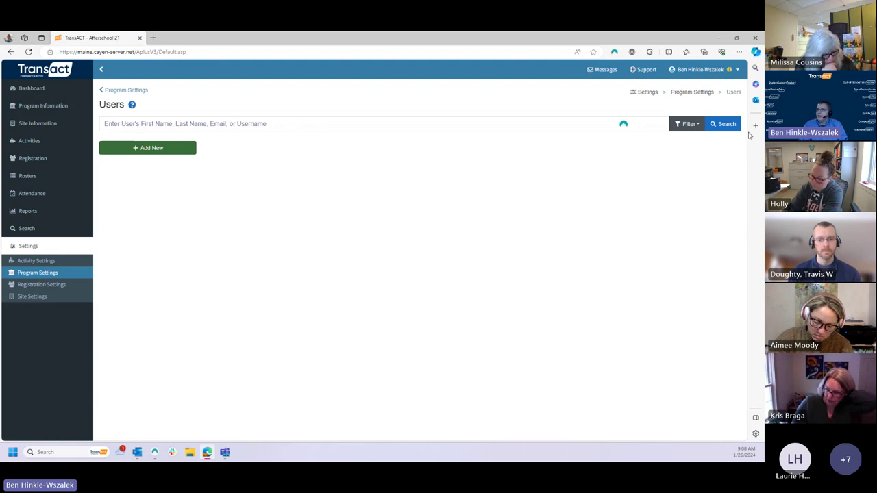
pyautogui.click(723, 125)
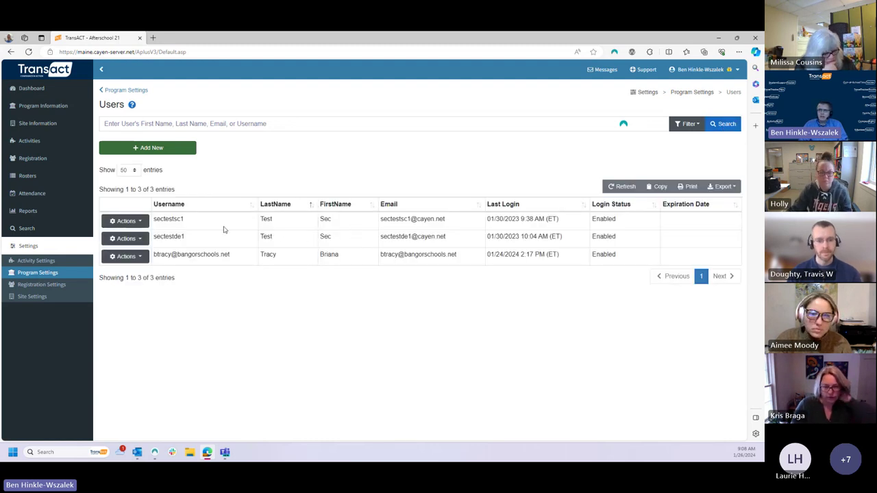
# Open the first listed test user's record for editing and go to its access information.
pyautogui.click(143, 223)
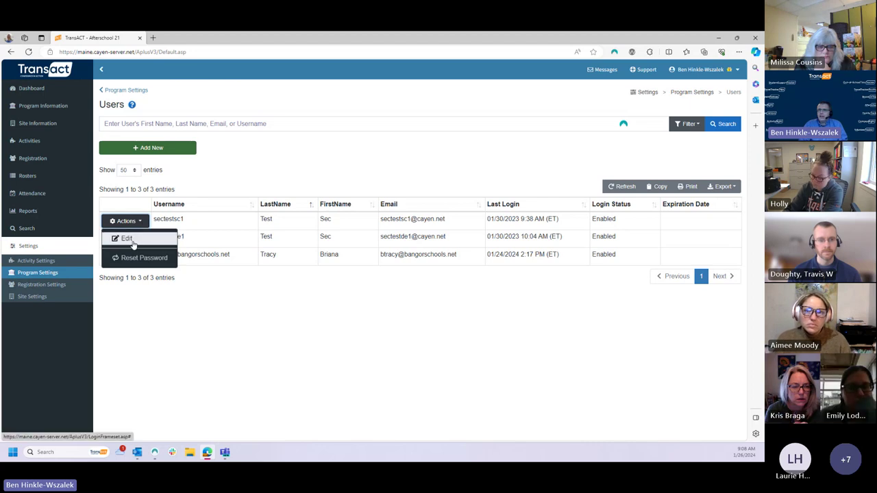
pyautogui.click(133, 245)
pyautogui.scroll(-3, 290, 336)
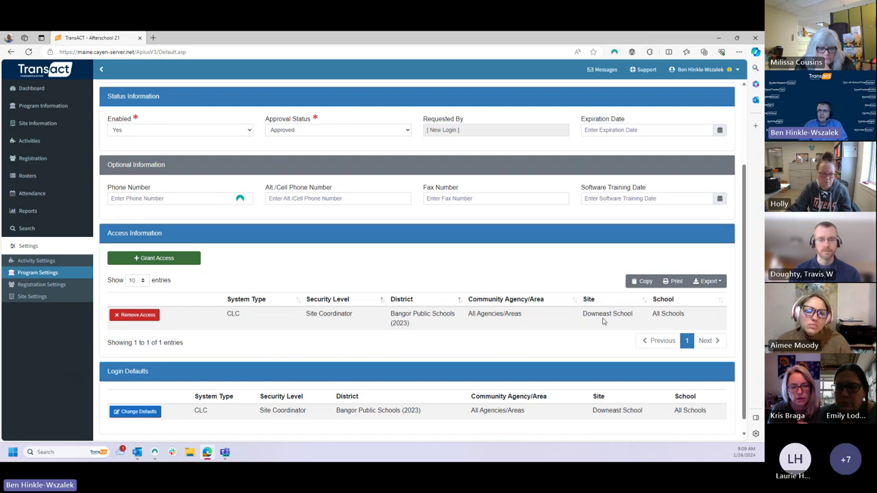
# Start a new access grant for the user with district Bangor Public Schools (2023) and site Downeast School.
pyautogui.click(152, 261)
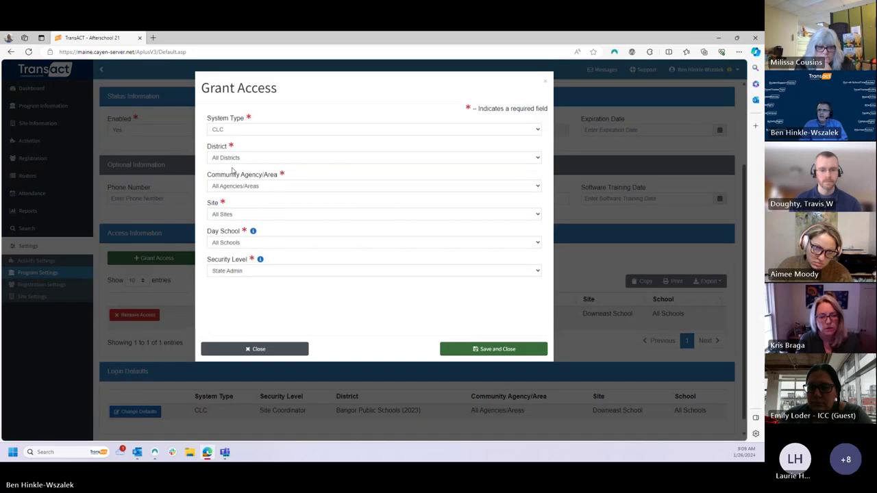
pyautogui.click(237, 158)
pyautogui.click(244, 198)
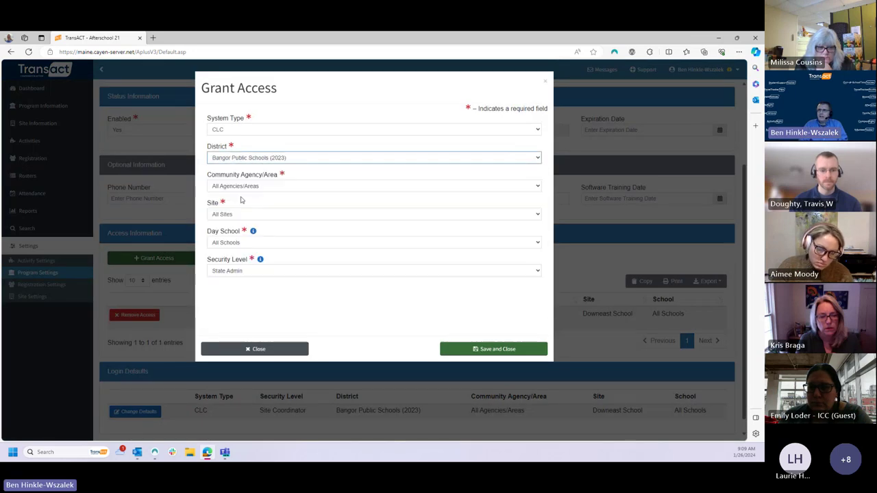
pyautogui.click(224, 214)
pyautogui.click(233, 233)
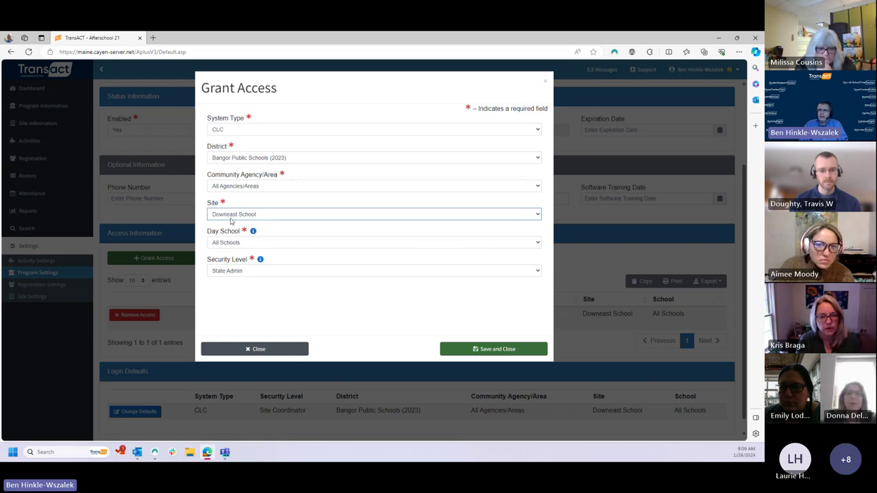
# Switch the access grant's site to All Sites and back to Downeast School.
pyautogui.click(230, 215)
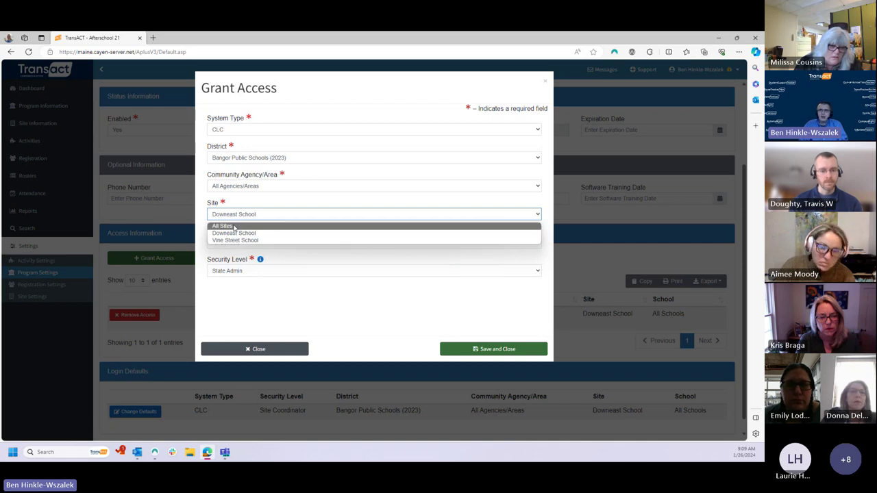
pyautogui.click(234, 226)
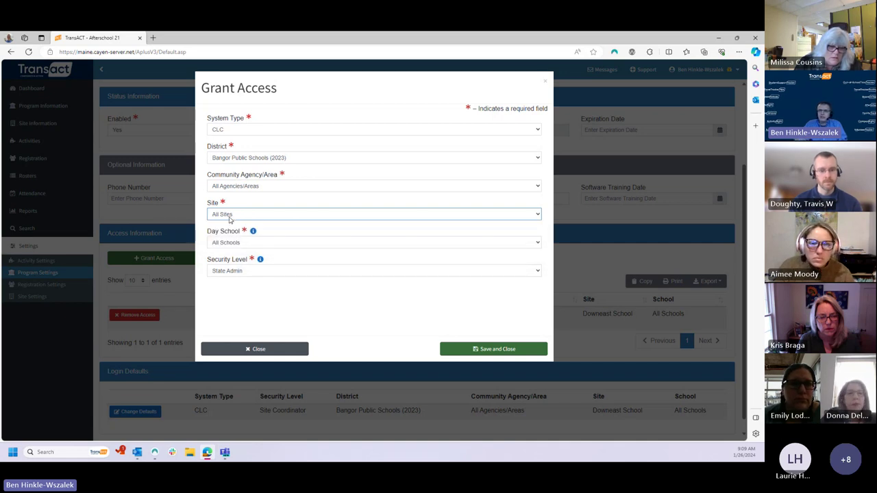
pyautogui.click(229, 216)
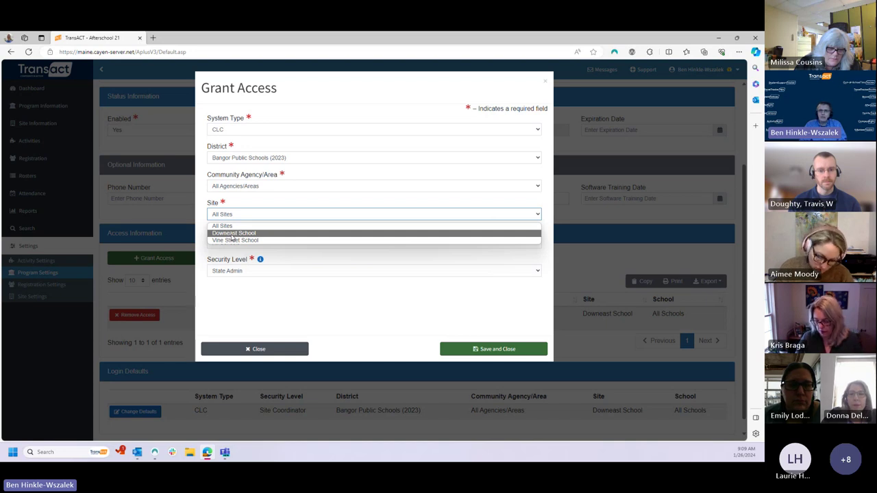
pyautogui.click(232, 233)
# Set the access grant's security level to Data Entry and save the grant.
pyautogui.click(239, 271)
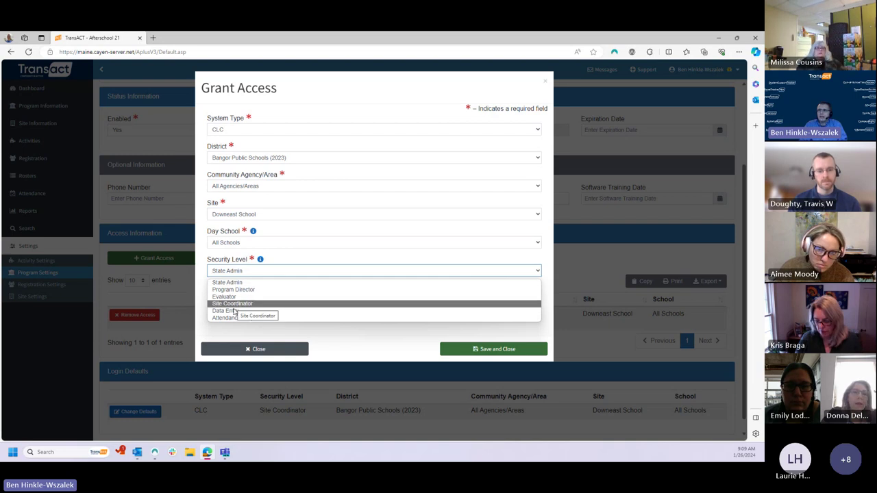
pyautogui.click(232, 314)
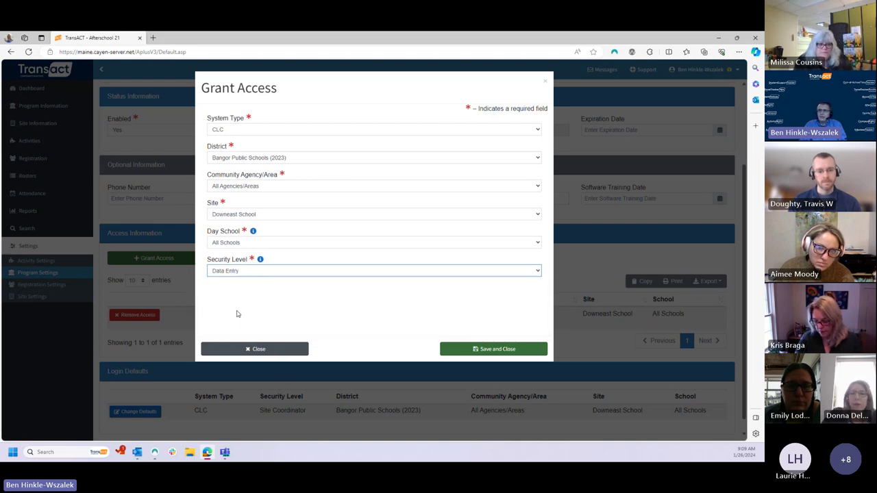
pyautogui.click(490, 350)
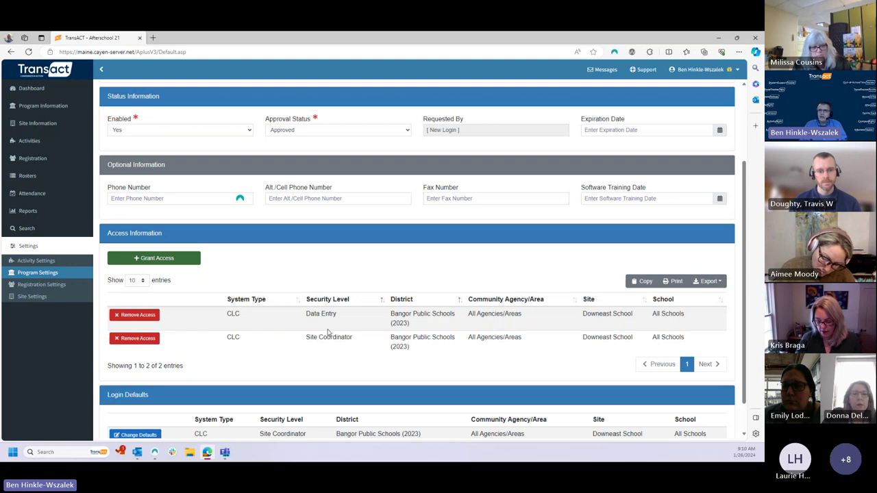
# Examine the security levels offered when changing your own credentials, and close the dialog without changing them.
pyautogui.click(700, 69)
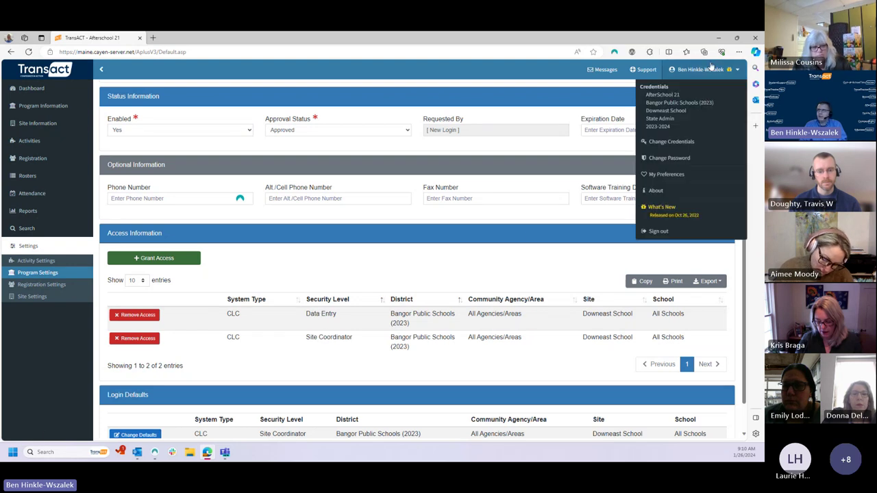
pyautogui.click(677, 142)
pyautogui.click(291, 361)
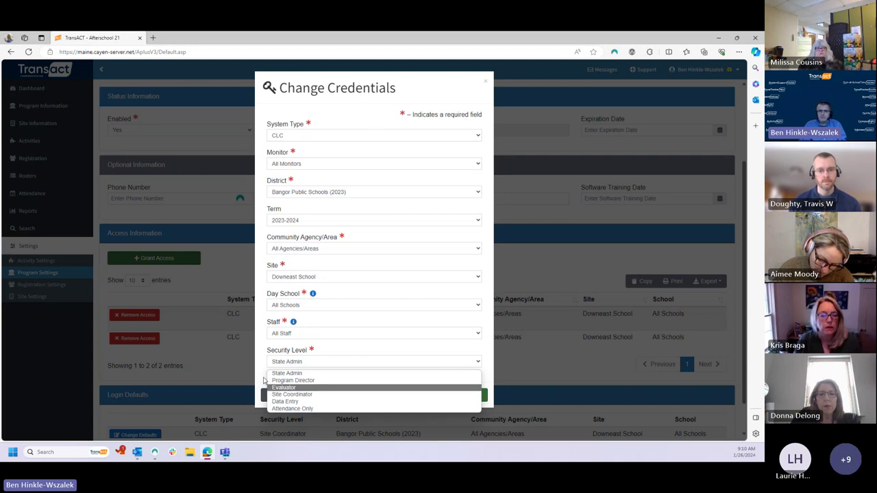
pyautogui.click(265, 392)
pyautogui.click(272, 396)
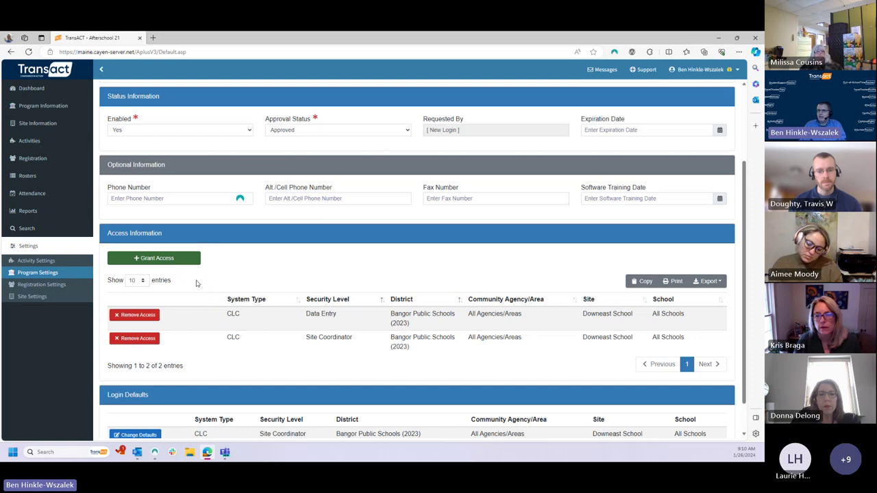
# Set the security level in the user's login defaults to Data Entry and save the defaults.
pyautogui.scroll(-1, 233, 314)
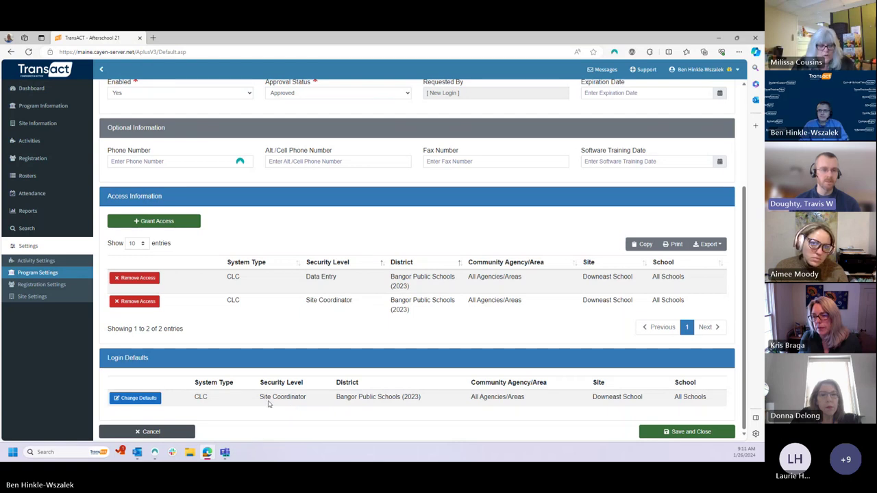
pyautogui.click(139, 399)
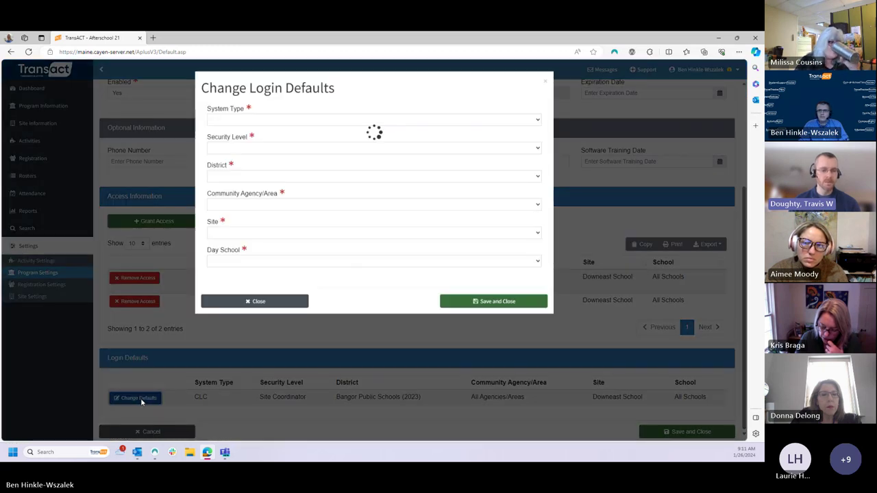
pyautogui.click(241, 148)
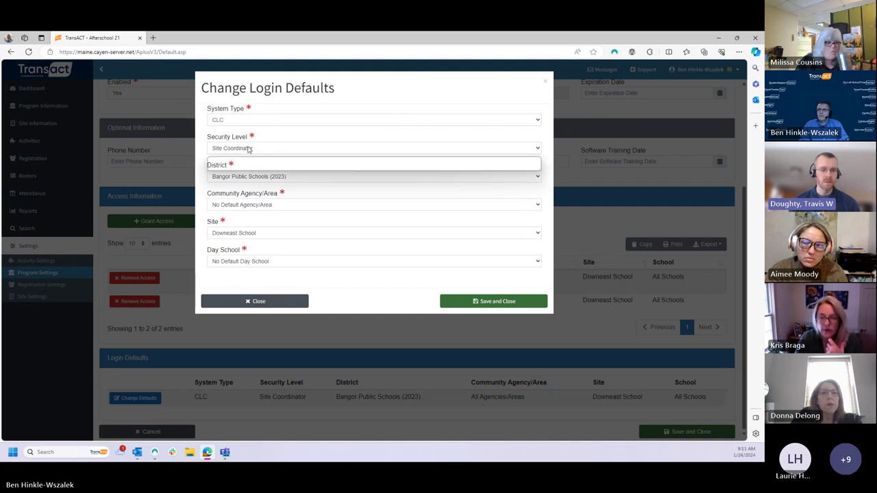
pyautogui.click(239, 166)
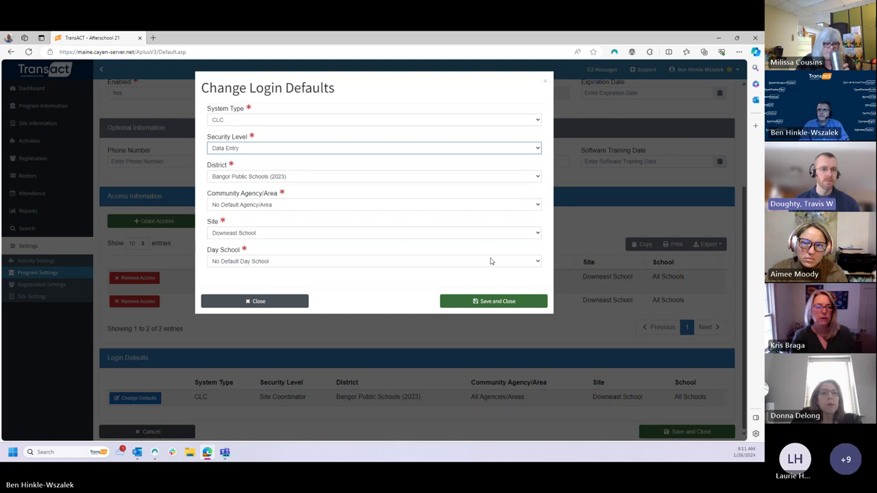
pyautogui.click(498, 302)
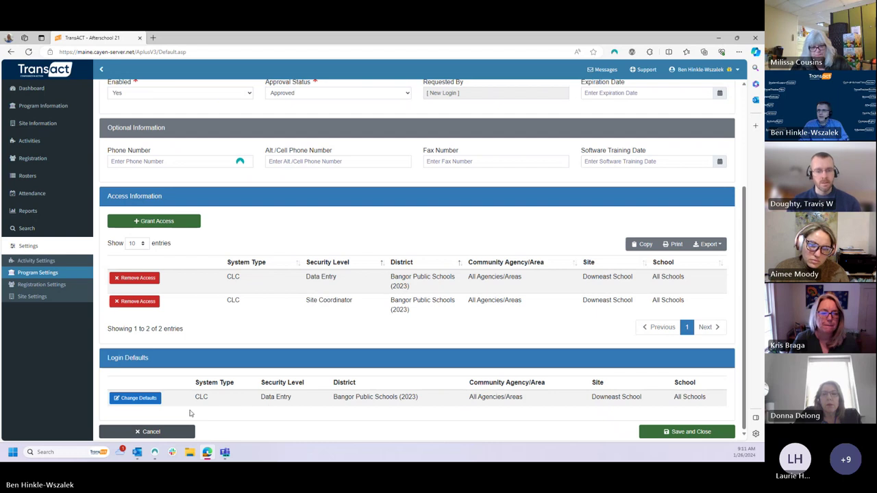
# Check which security levels the user's login defaults offer, and close the dialog without saving.
pyautogui.click(133, 401)
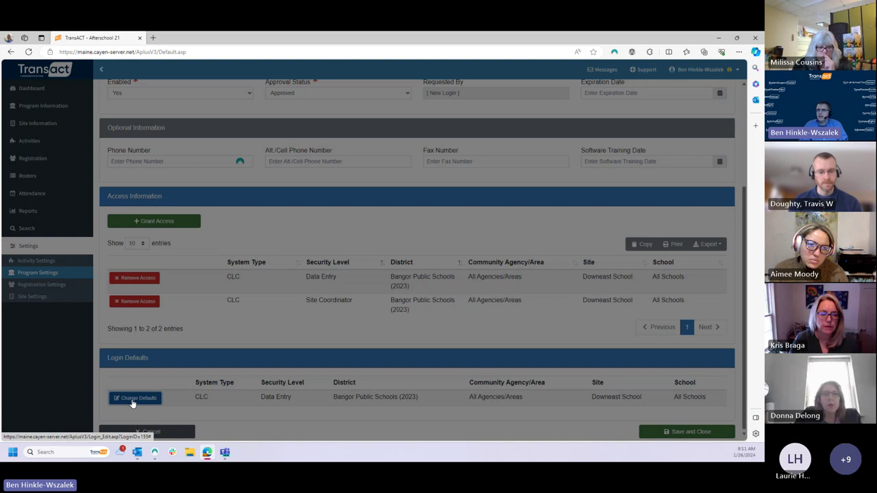
pyautogui.click(250, 148)
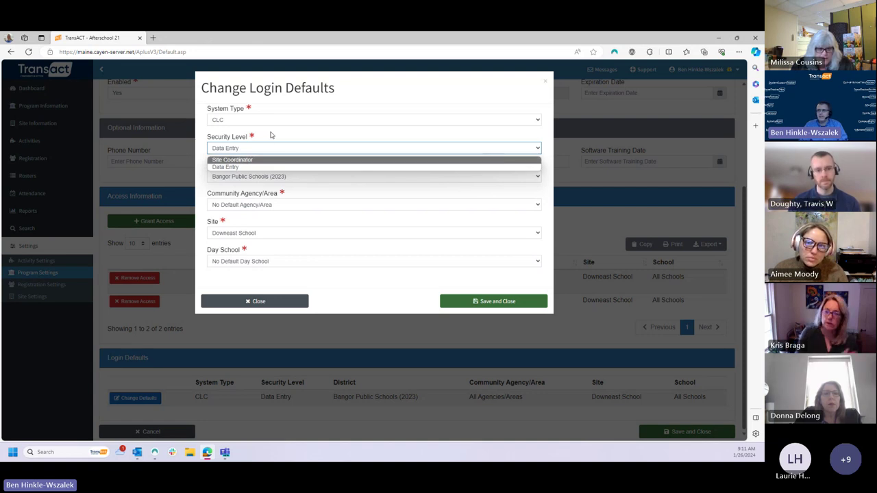
pyautogui.click(271, 135)
pyautogui.click(276, 300)
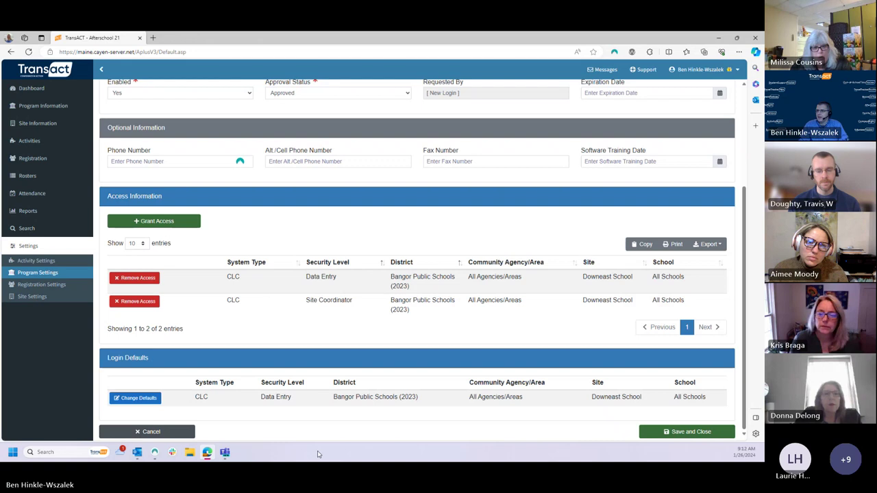
# Cancel editing the user record and return to the dashboard.
pyautogui.click(167, 433)
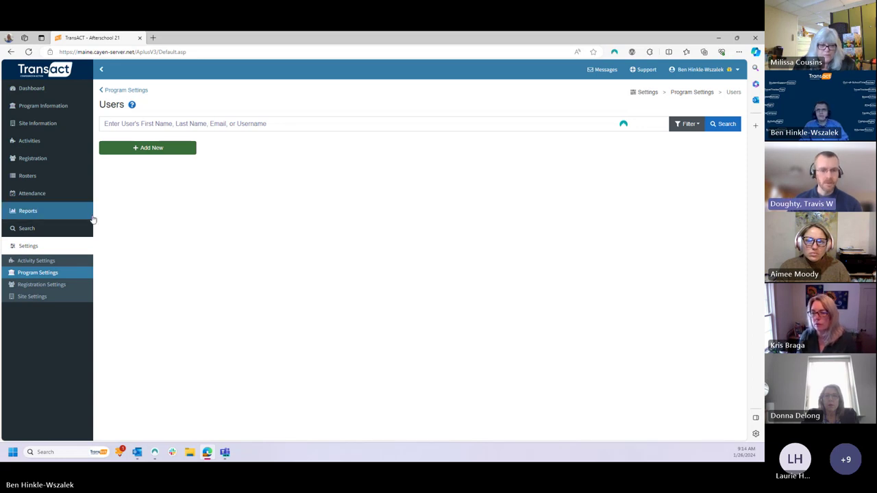
pyautogui.click(58, 93)
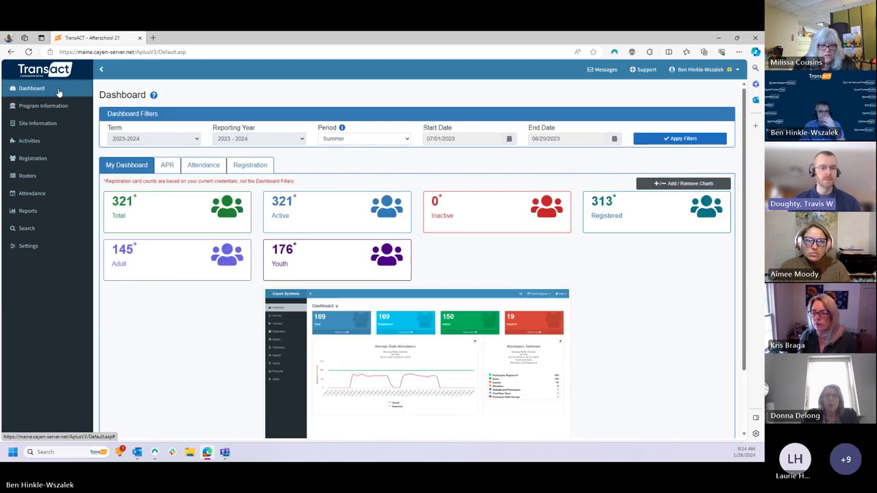
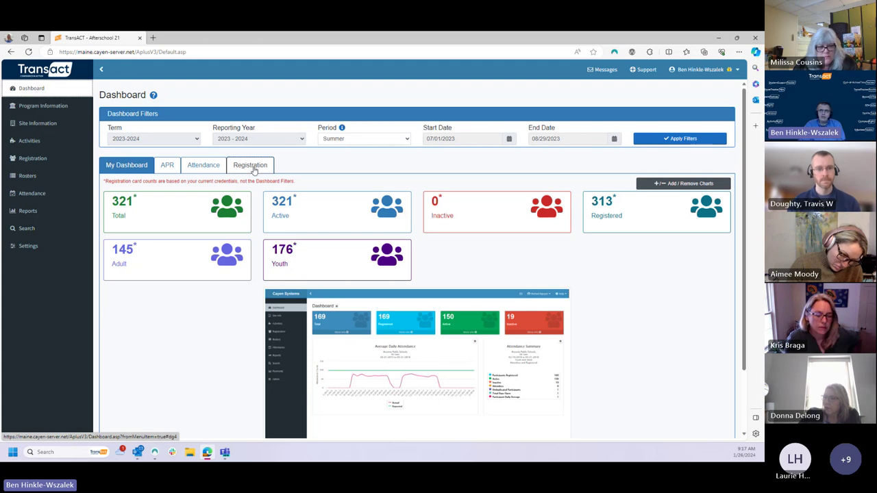
# View the dashboard's registration charts and open the details of the Maine Demographic File Errors chart.
pyautogui.click(251, 168)
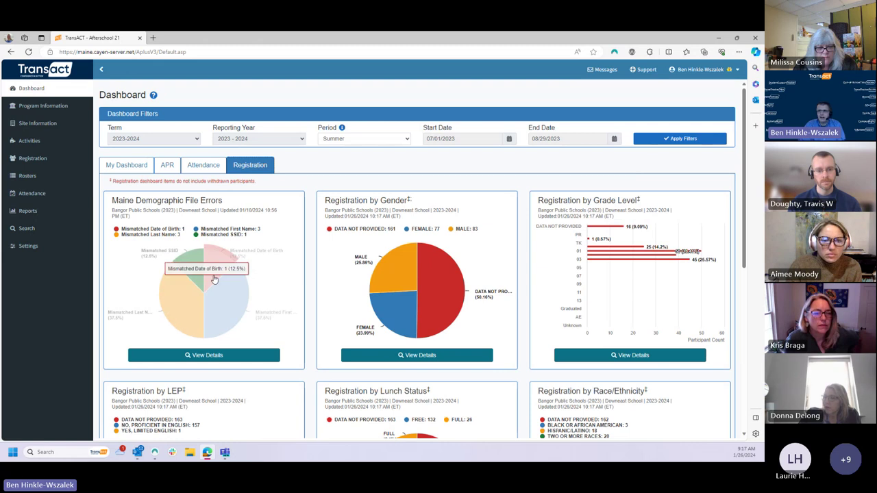
pyautogui.moveTo(254, 289)
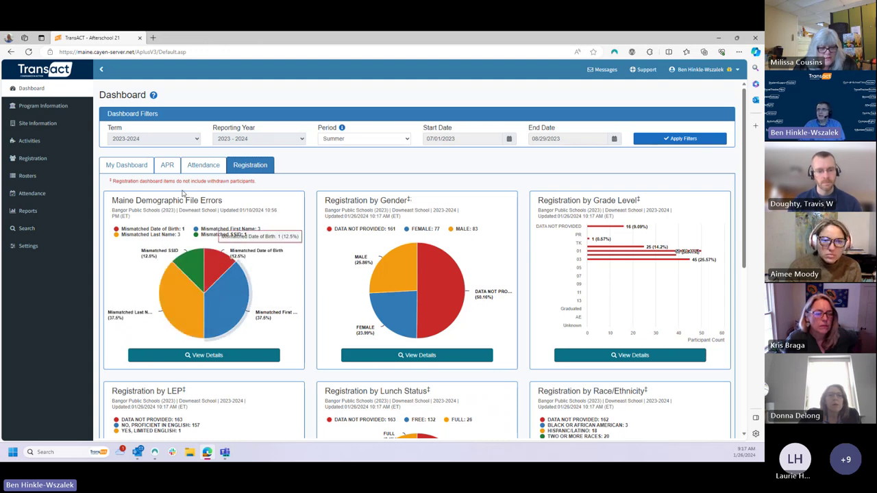
pyautogui.click(138, 167)
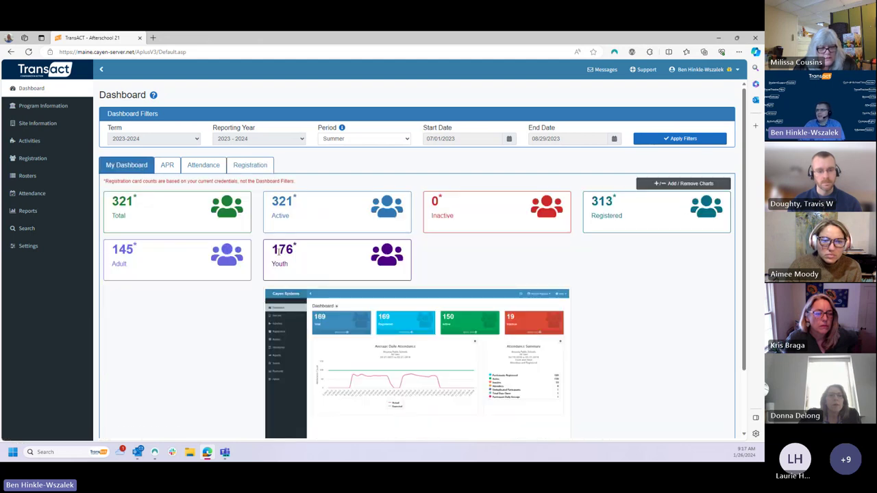
pyautogui.click(254, 165)
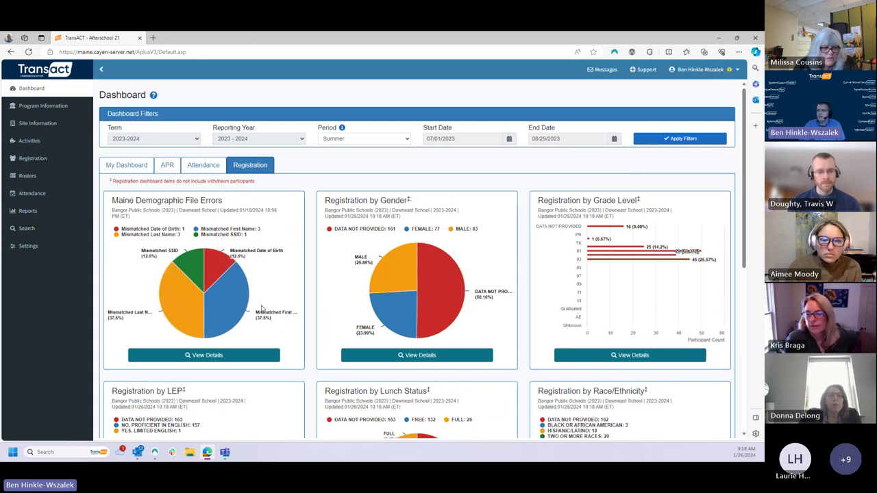
pyautogui.moveTo(240, 274)
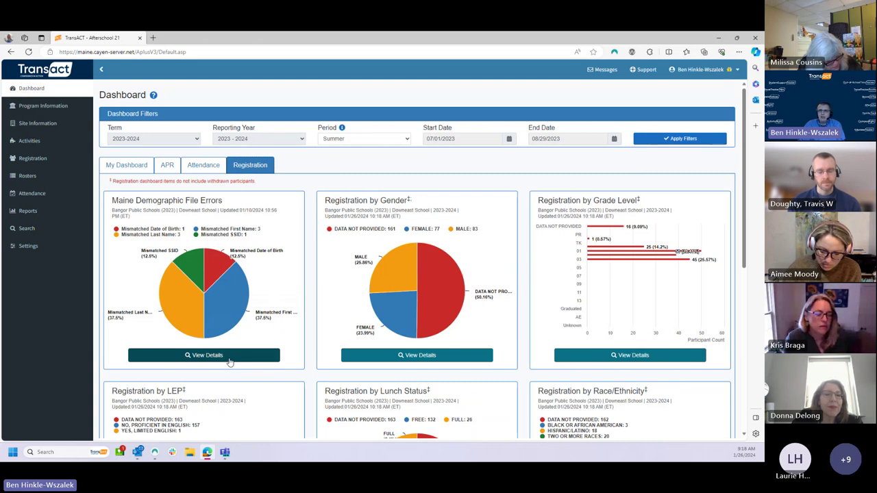
pyautogui.click(228, 358)
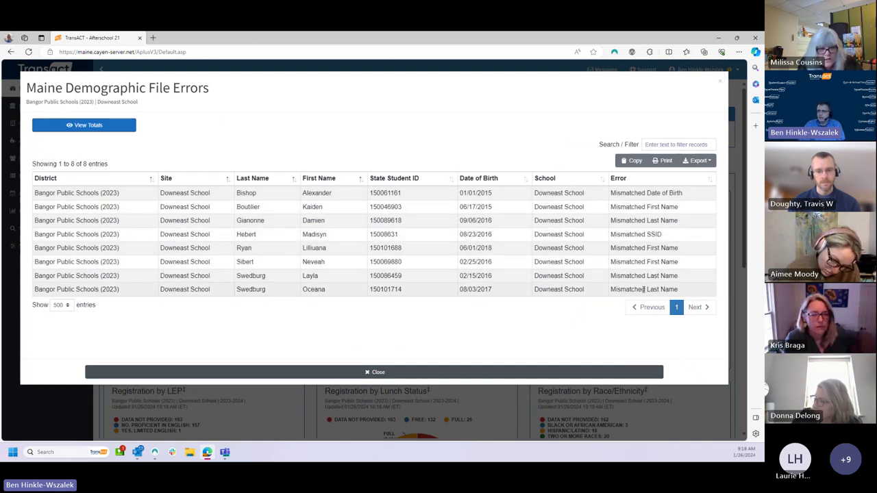
# Highlight the state student ID of the record with the Mismatched SSID error, and close the chart details.
pyautogui.doubleClick(396, 235)
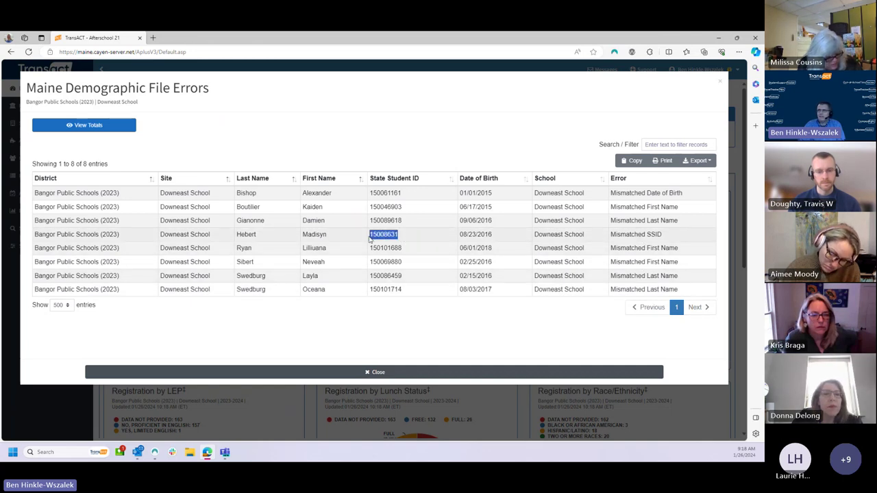
pyautogui.click(406, 241)
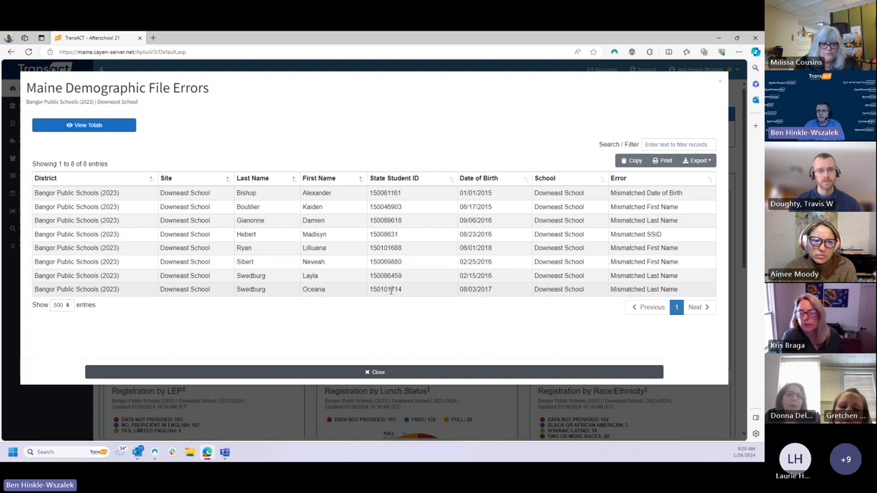
pyautogui.click(358, 373)
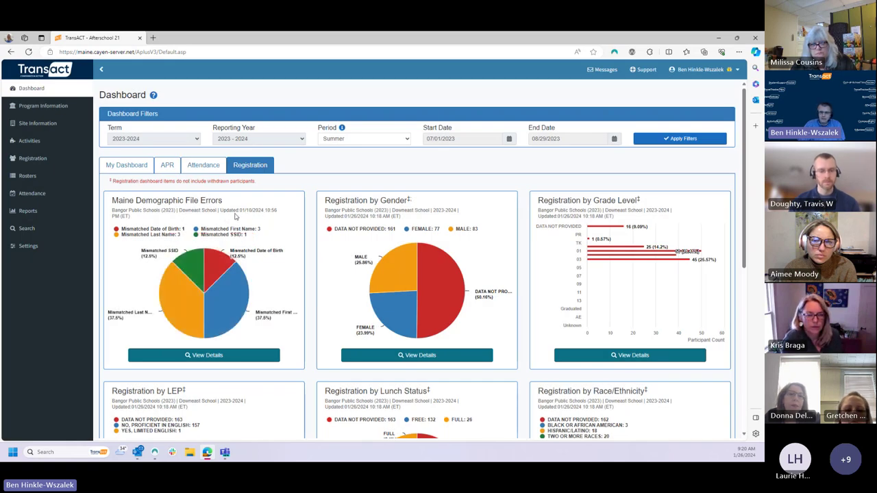
pyautogui.hotkey('ctrl', '+')
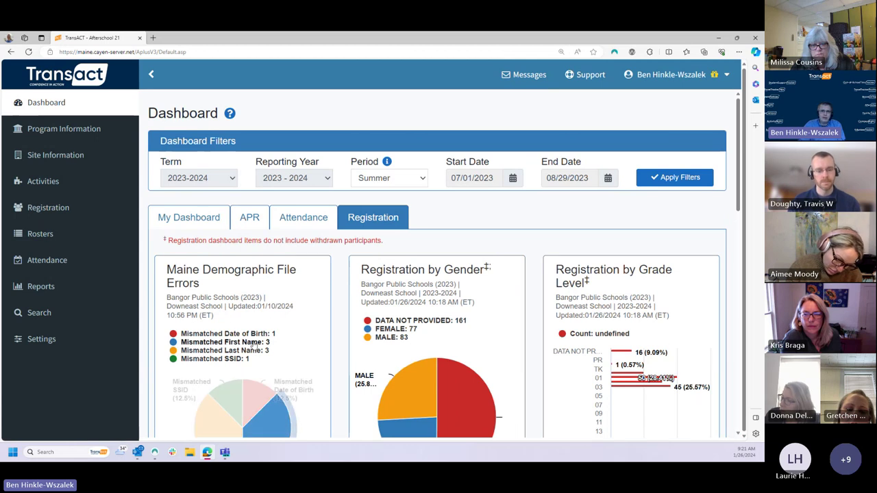
pyautogui.hotkey('ctrl', '-')
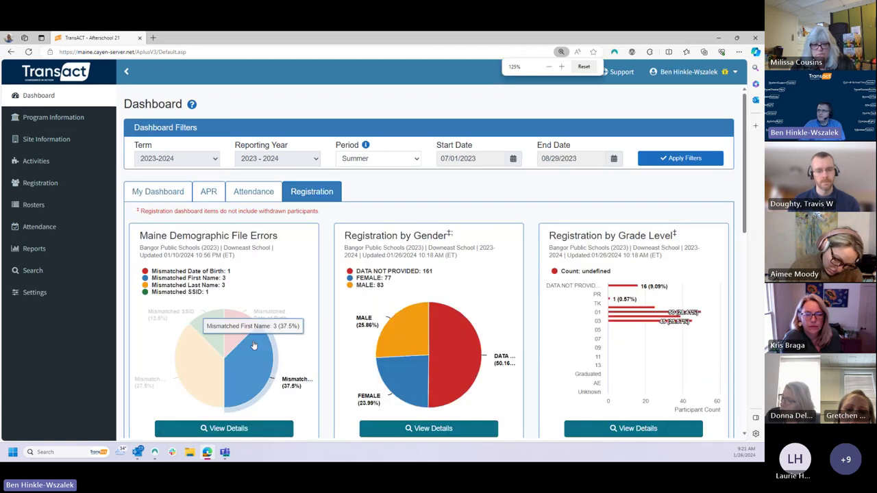
pyautogui.hotkey('ctrl', '-')
pyautogui.hotkey('ctrl', '-')
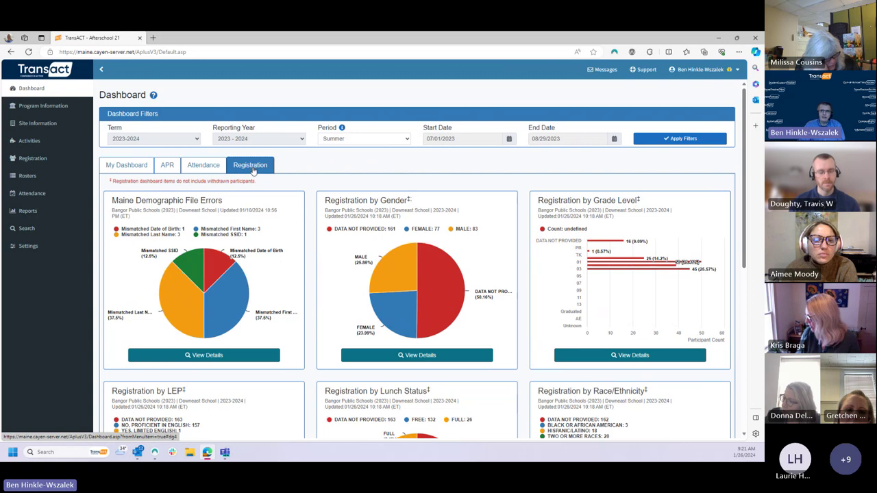
# Add the Maine Demographic File Errors chart to My Dashboard and return to the dashboard to view it.
pyautogui.click(125, 168)
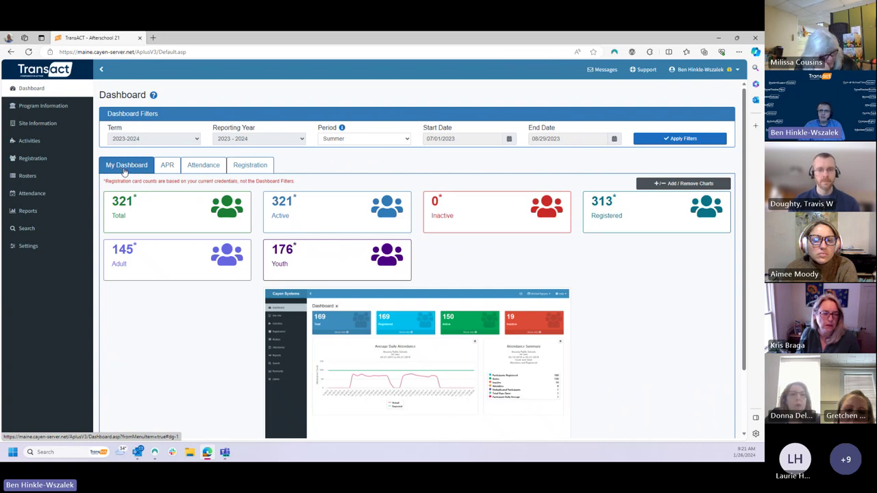
pyautogui.click(690, 184)
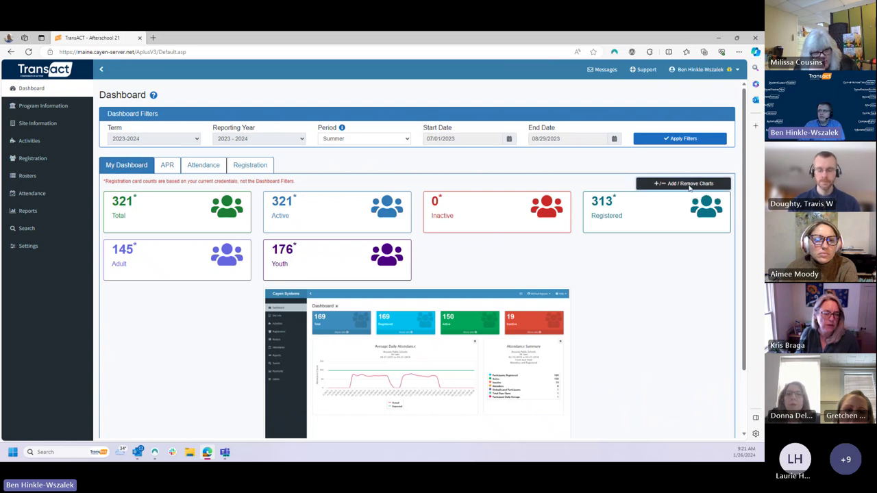
pyautogui.scroll(-10, 303, 276)
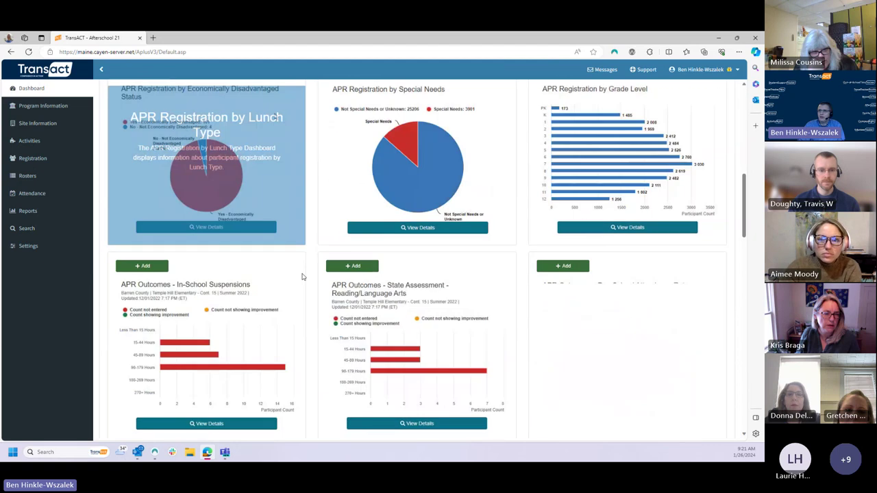
pyautogui.scroll(-3, 303, 277)
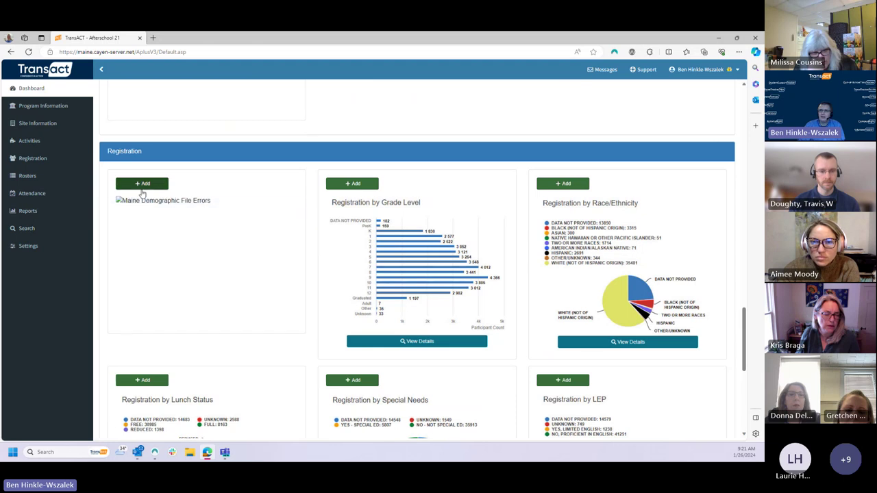
pyautogui.click(143, 185)
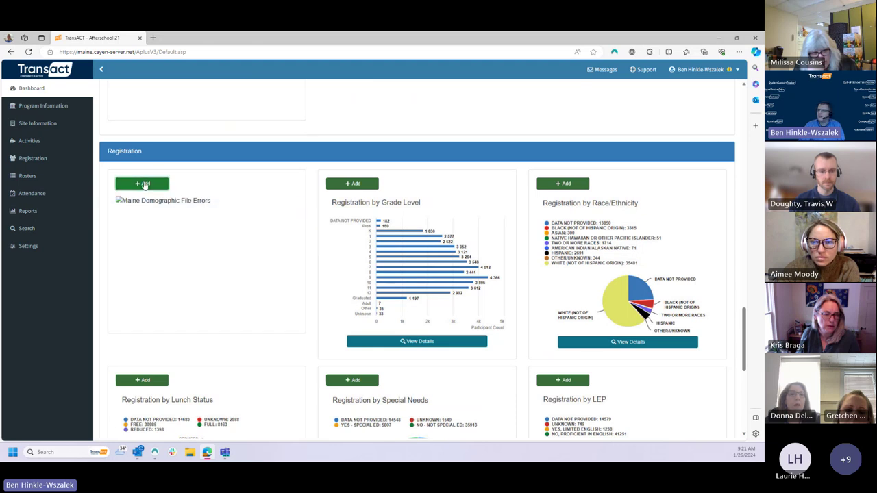
pyautogui.click(115, 92)
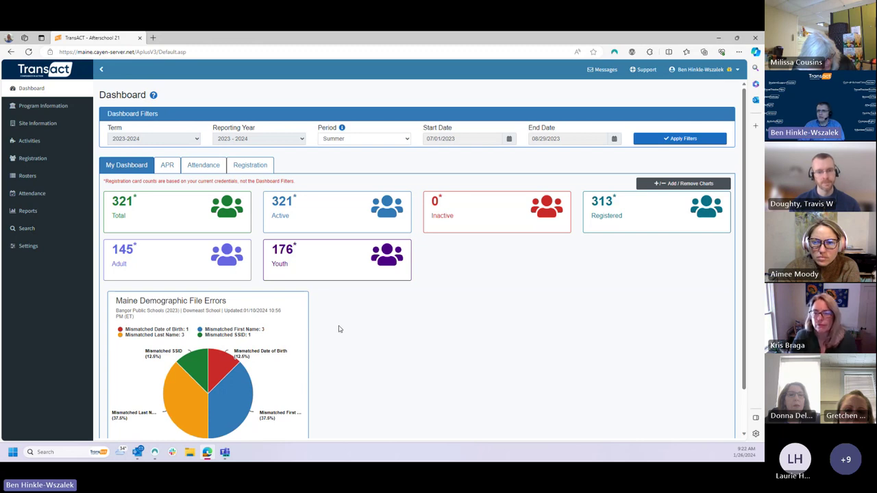
pyautogui.scroll(-1, 338, 328)
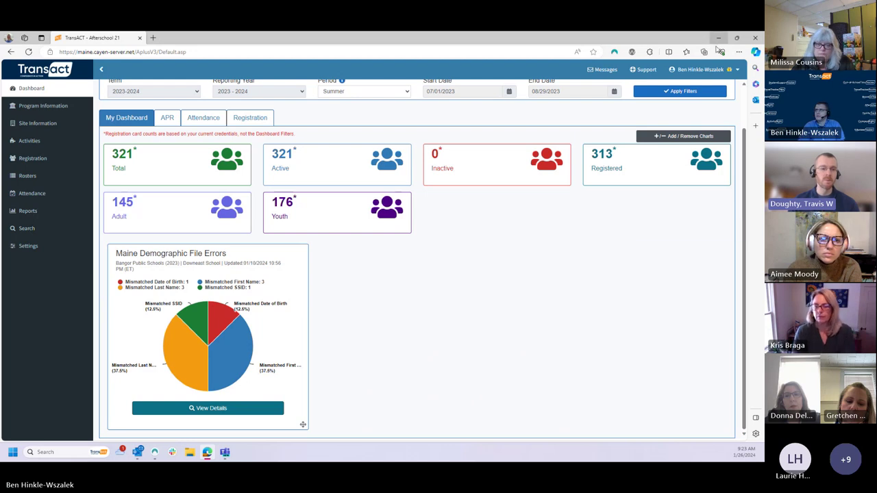
# Change the current credentials' district to All Districts, save, and inspect the combined-mismatch slice of the Maine Demographic File Errors chart.
pyautogui.click(702, 69)
pyautogui.click(671, 143)
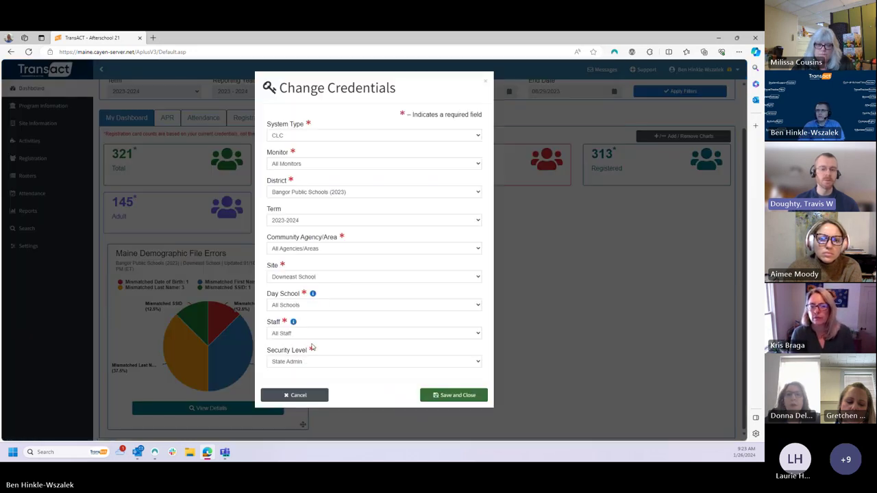
pyautogui.click(289, 195)
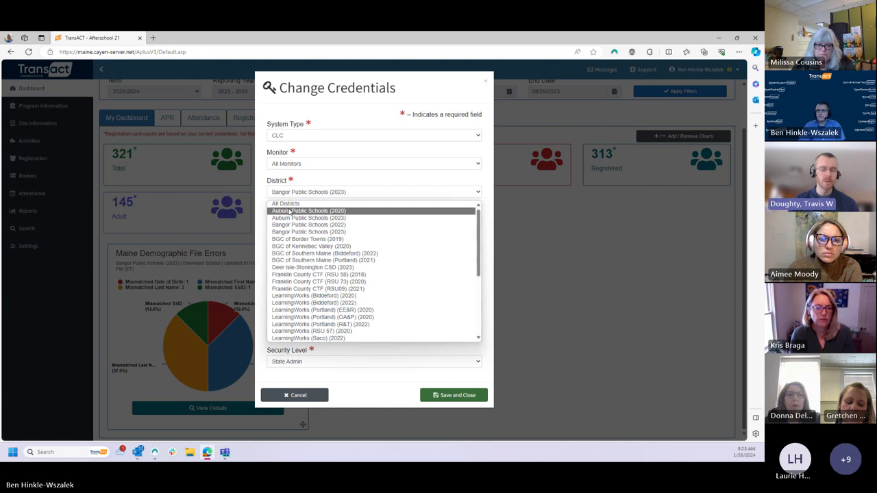
pyautogui.click(294, 201)
pyautogui.click(454, 395)
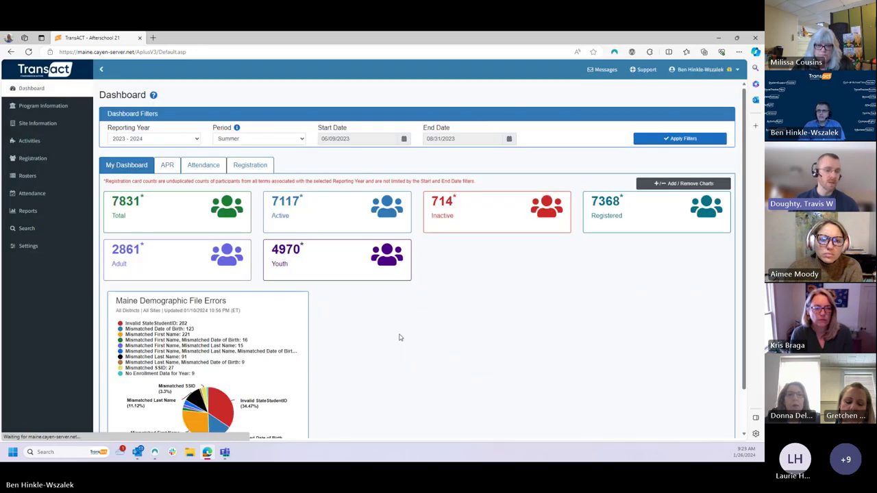
pyautogui.scroll(-2, 322, 330)
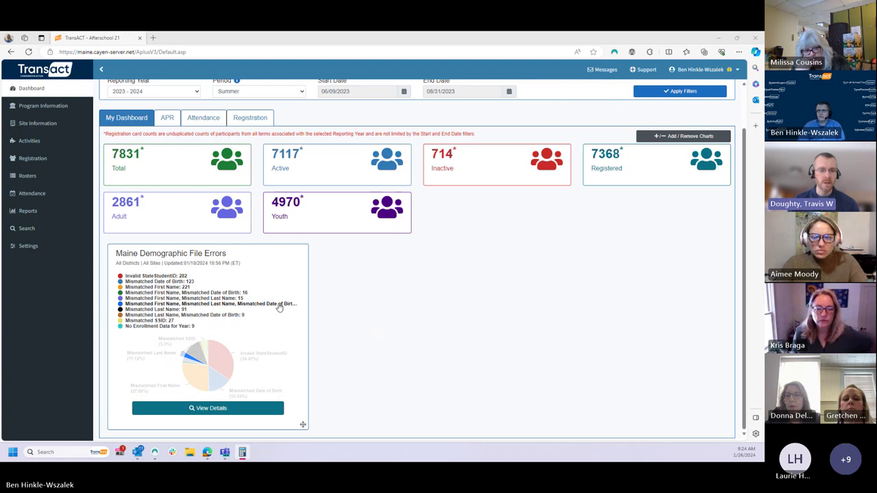
pyautogui.moveTo(186, 358)
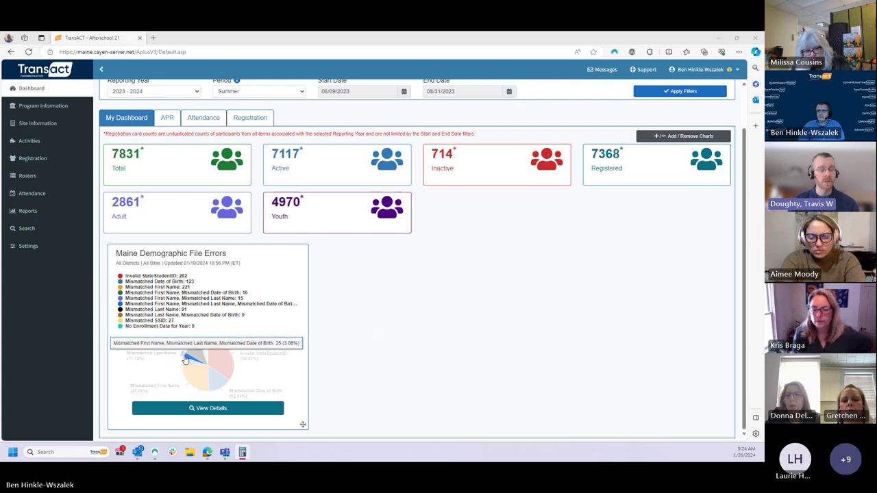